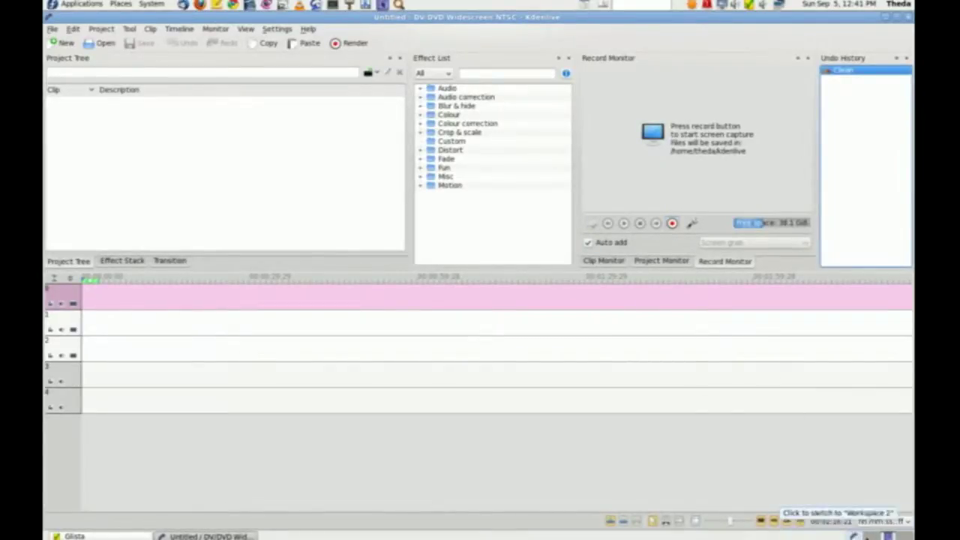
Switch to an empty desktop workspace and launch Skype.
{"action": "left_click", "coordinate": [855, 536]}
{"action": "left_click", "coordinate": [853, 536]}
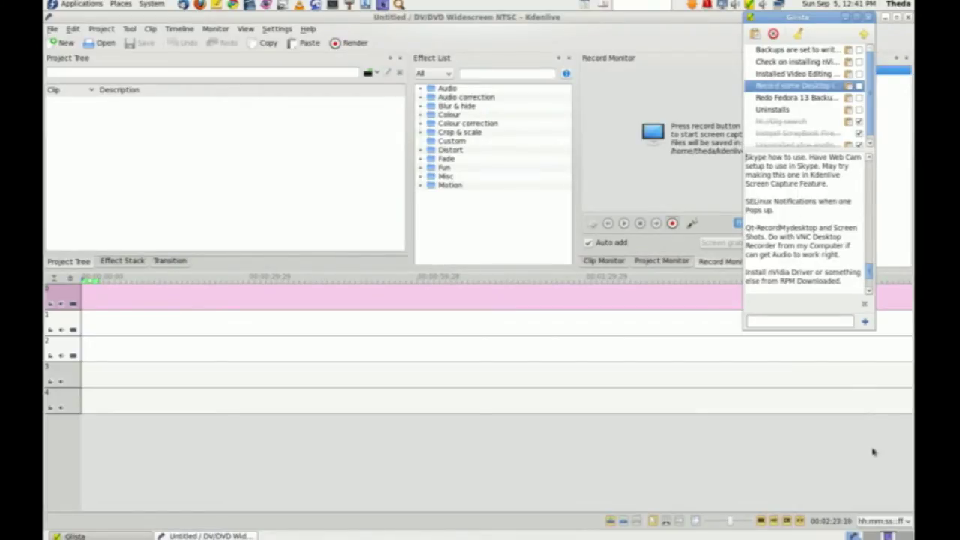
{"action": "left_click", "coordinate": [902, 536]}
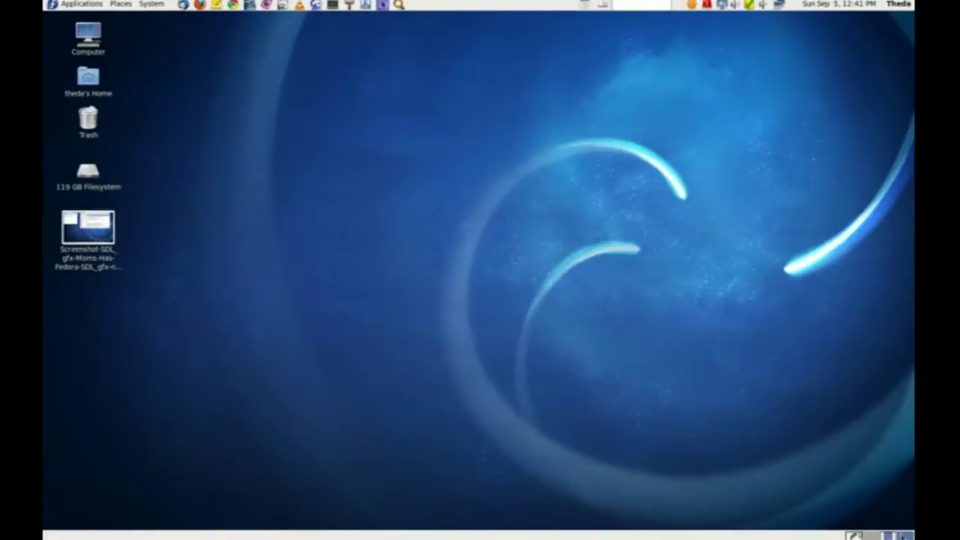
{"action": "left_click", "coordinate": [90, 6]}
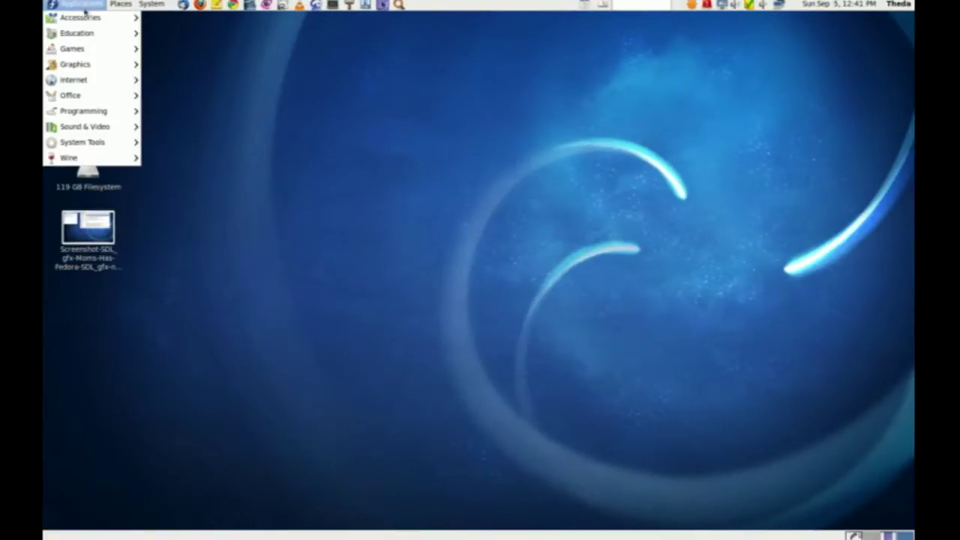
{"action": "mouse_move", "coordinate": [85, 81]}
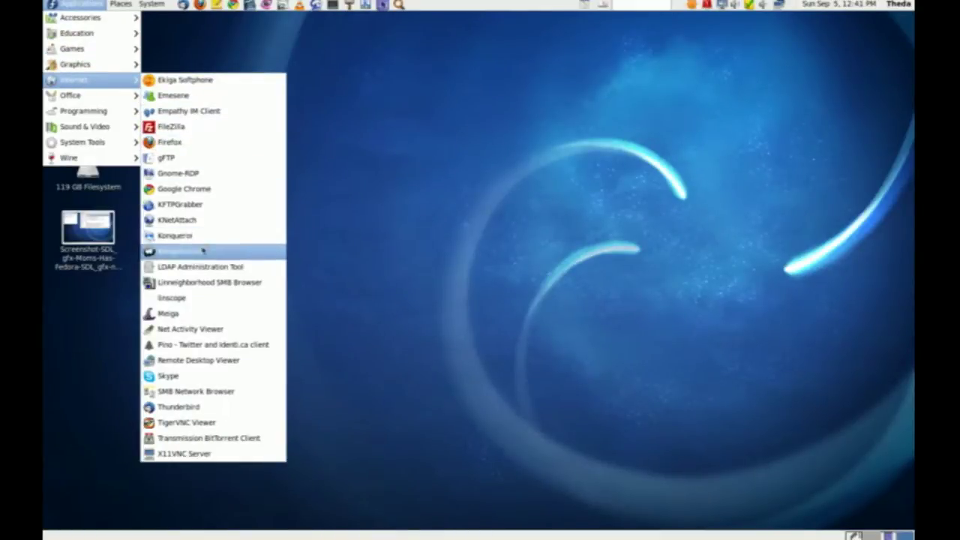
{"action": "left_click", "coordinate": [185, 380]}
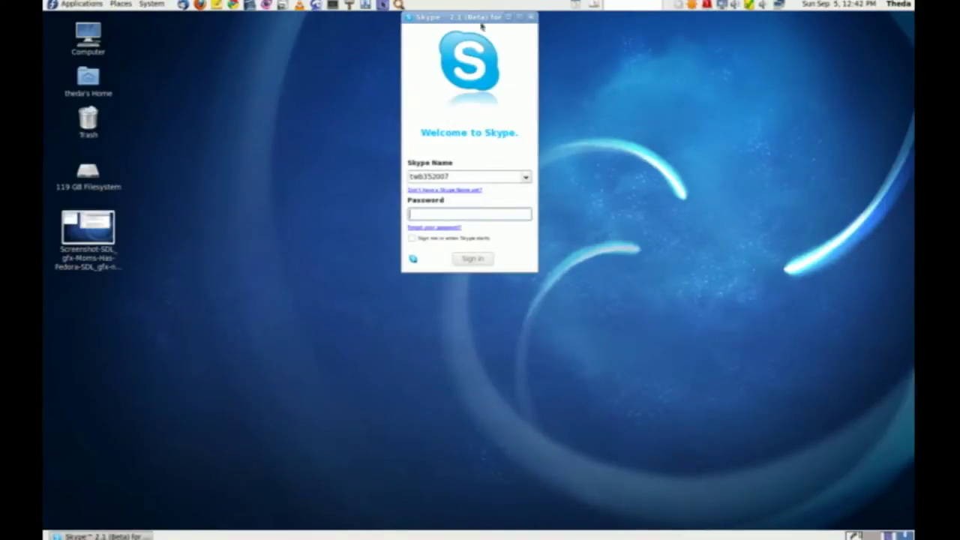
Sign in to Skype with the account password and select the echo123 test contact.
{"action": "left_click_drag", "start_coordinate": [479, 19], "coordinate": [829, 16]}
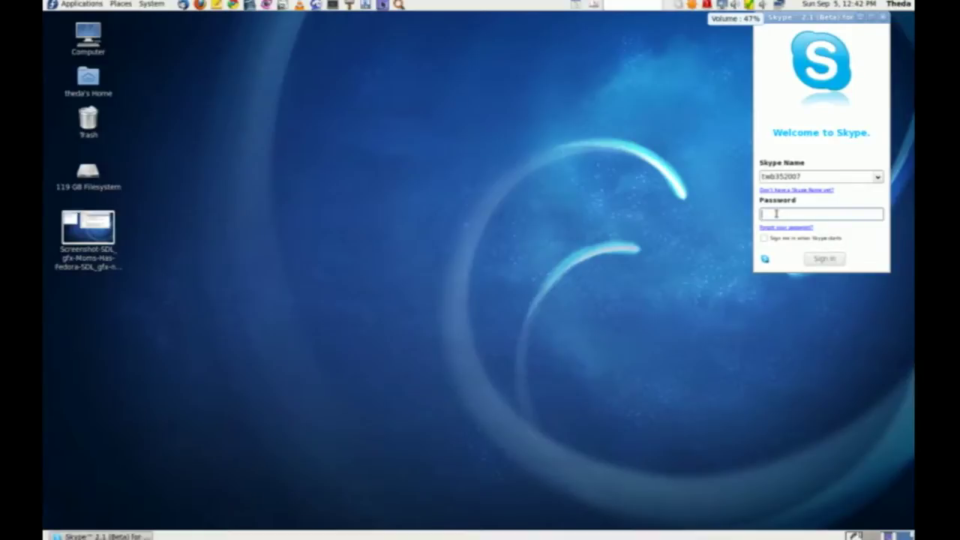
{"action": "type", "text": "******"}
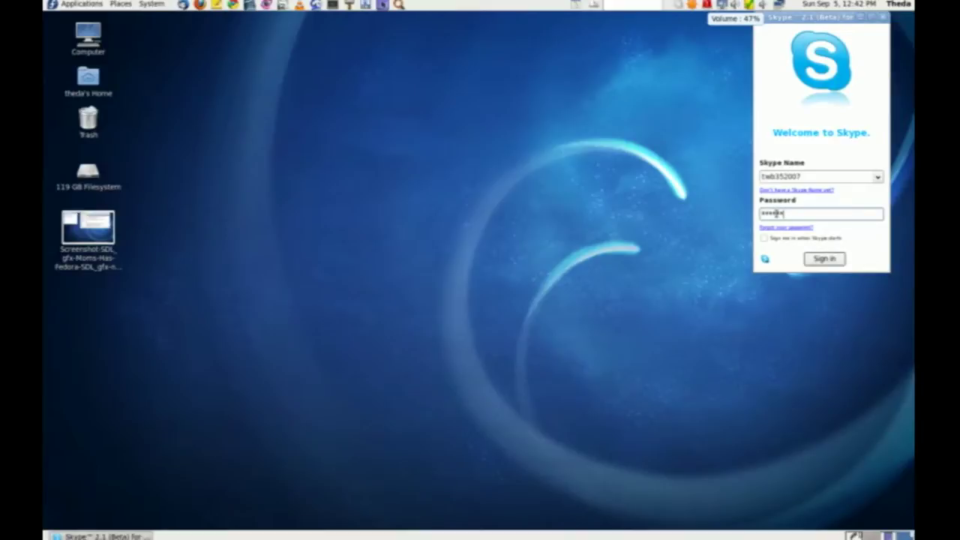
{"action": "key", "text": "Return"}
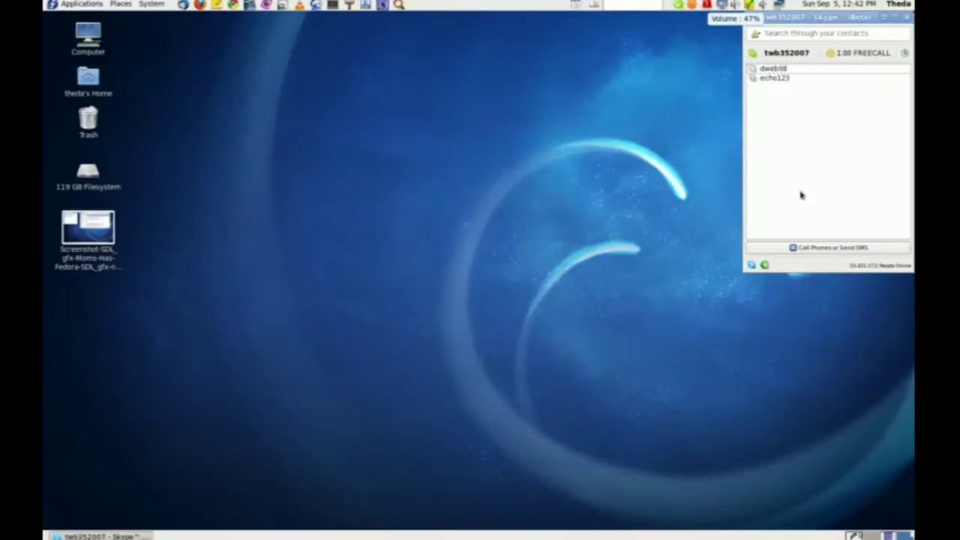
{"action": "left_click", "coordinate": [772, 79]}
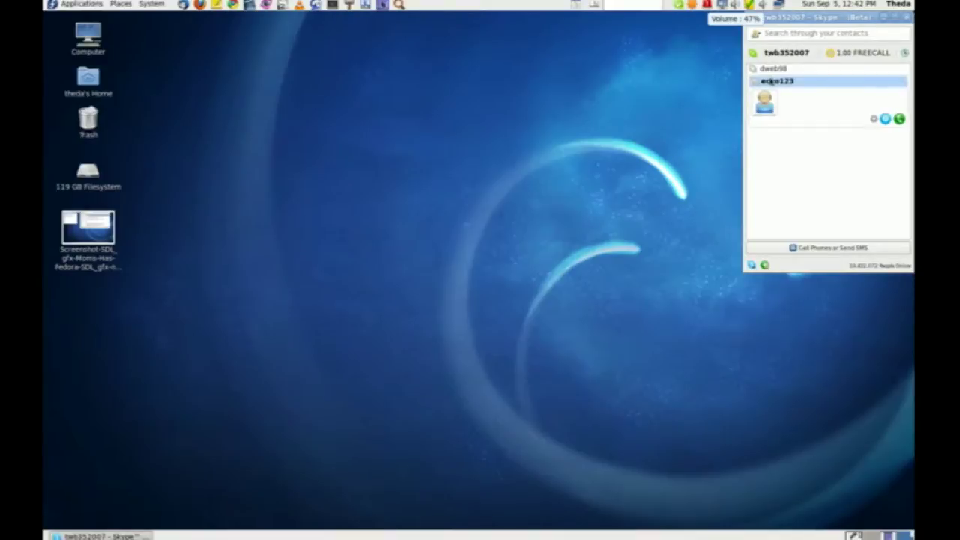
Look through Skype's main commands and the available online status choices without changing the status.
{"action": "left_click", "coordinate": [753, 266]}
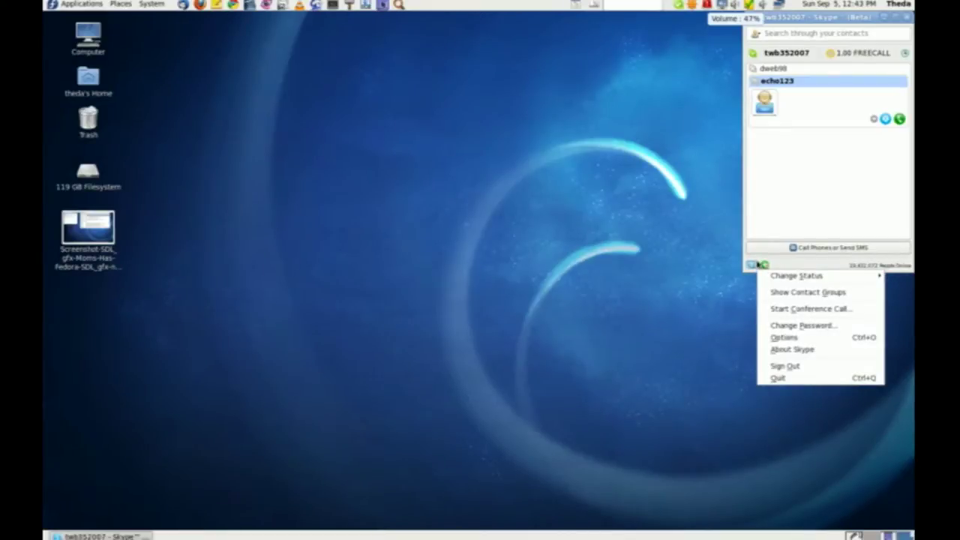
{"action": "mouse_move", "coordinate": [784, 278]}
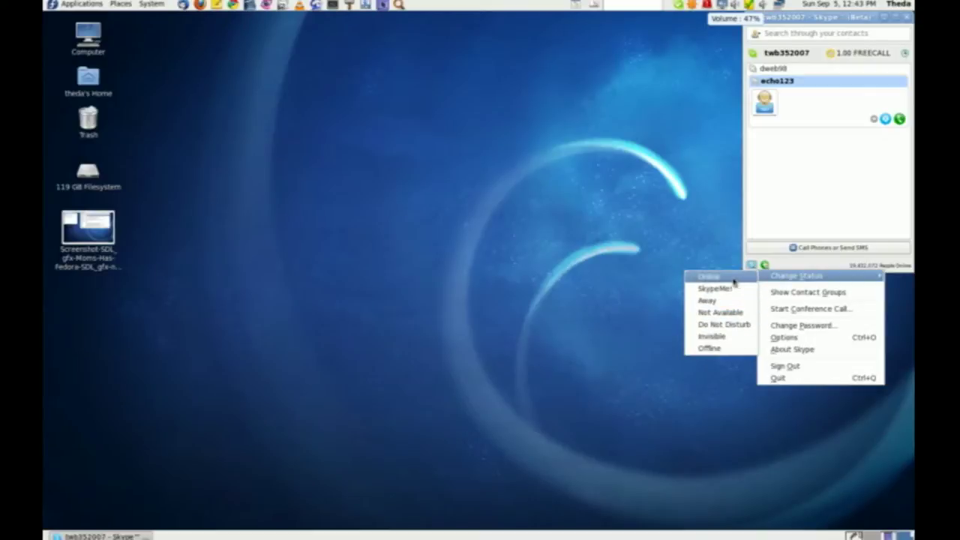
{"action": "left_click", "coordinate": [558, 258]}
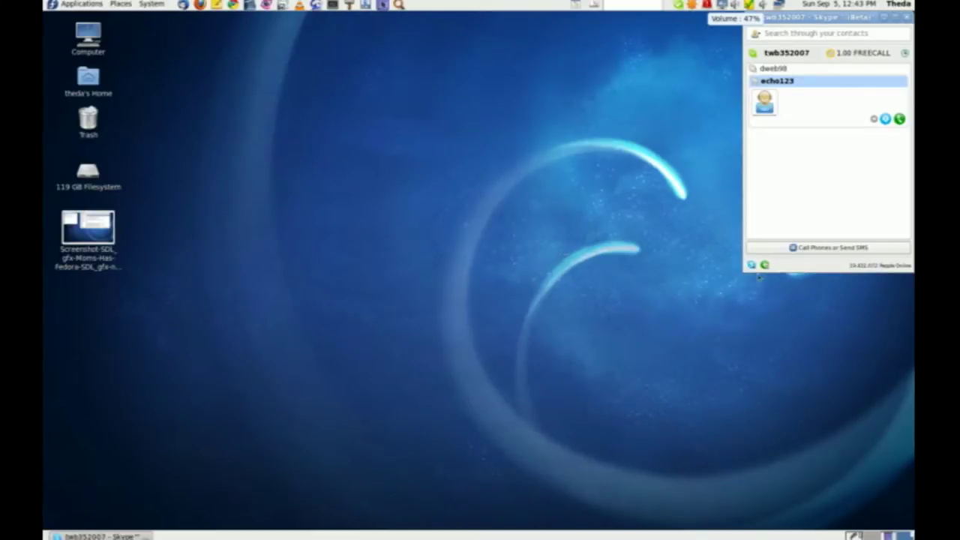
{"action": "left_click", "coordinate": [752, 266]}
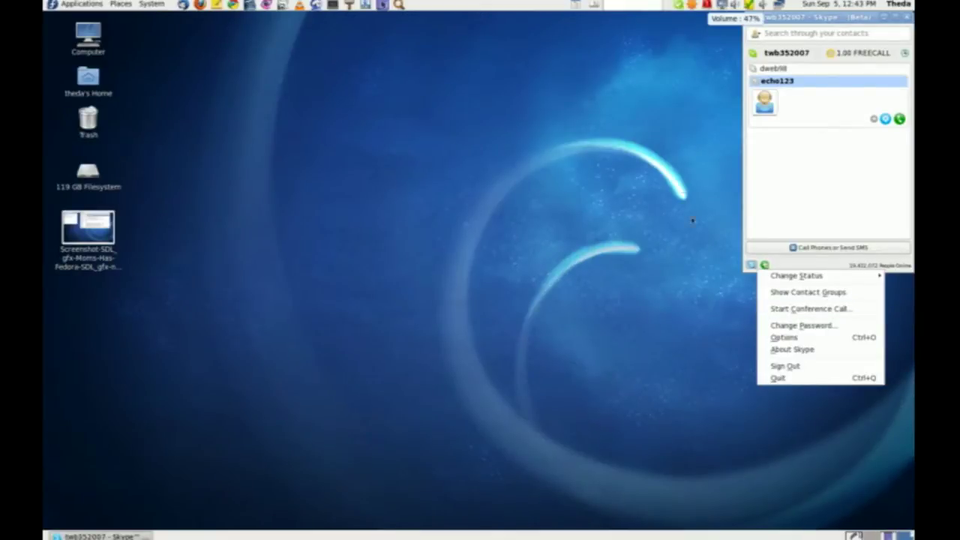
{"action": "left_click", "coordinate": [680, 186]}
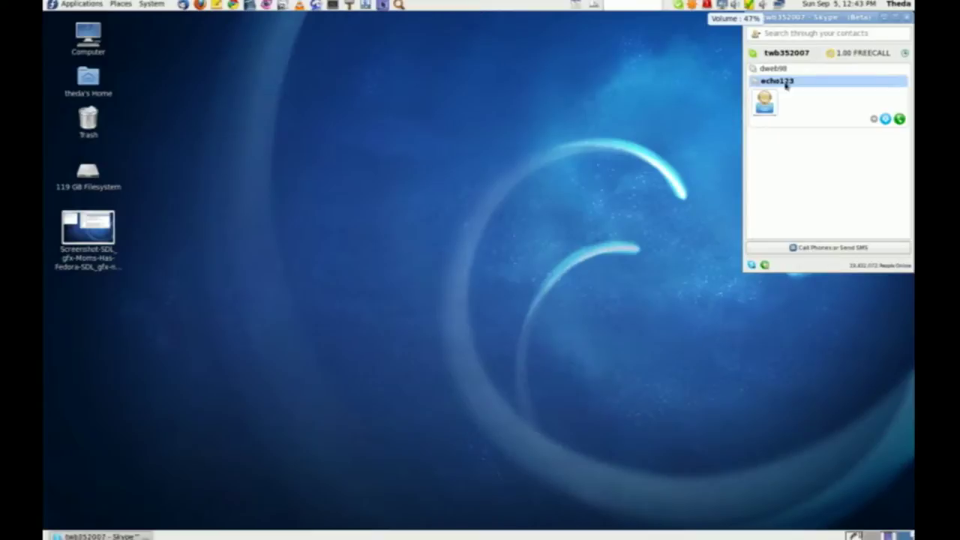
Examine the General page of Skype's options, including the inactivity, language and style settings, and close the dialog.
{"action": "left_click", "coordinate": [752, 267]}
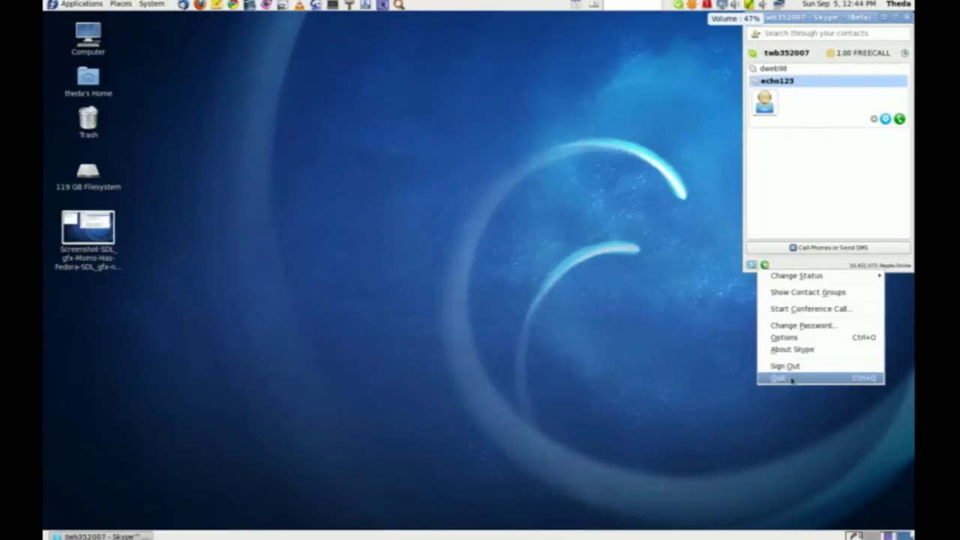
{"action": "left_click", "coordinate": [804, 339]}
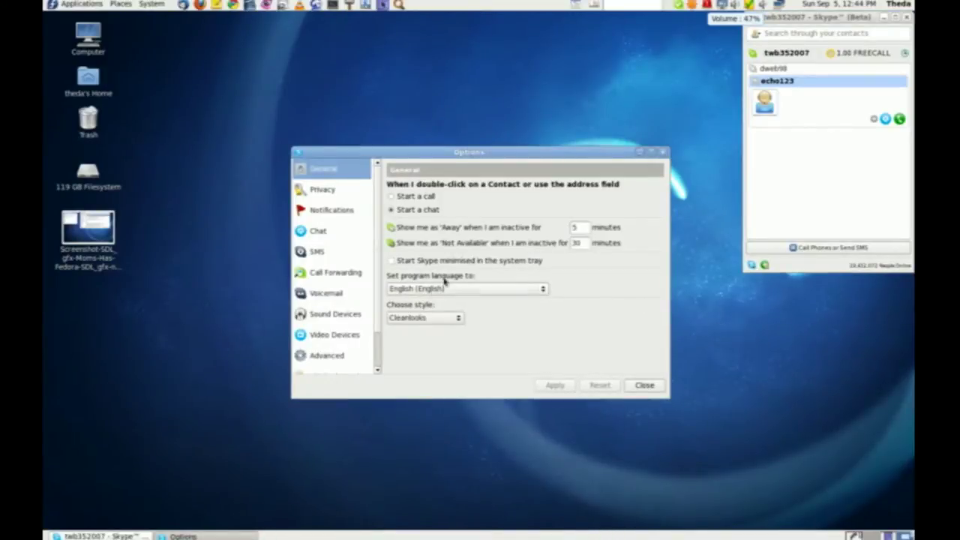
{"action": "scroll", "coordinate": [367, 257], "scroll_direction": "down", "scroll_amount": 1}
{"action": "scroll", "coordinate": [357, 295], "scroll_direction": "up", "scroll_amount": 1}
{"action": "scroll", "coordinate": [328, 330], "scroll_direction": "down", "scroll_amount": 1}
{"action": "scroll", "coordinate": [330, 330], "scroll_direction": "up", "scroll_amount": 1}
{"action": "left_click", "coordinate": [643, 384]}
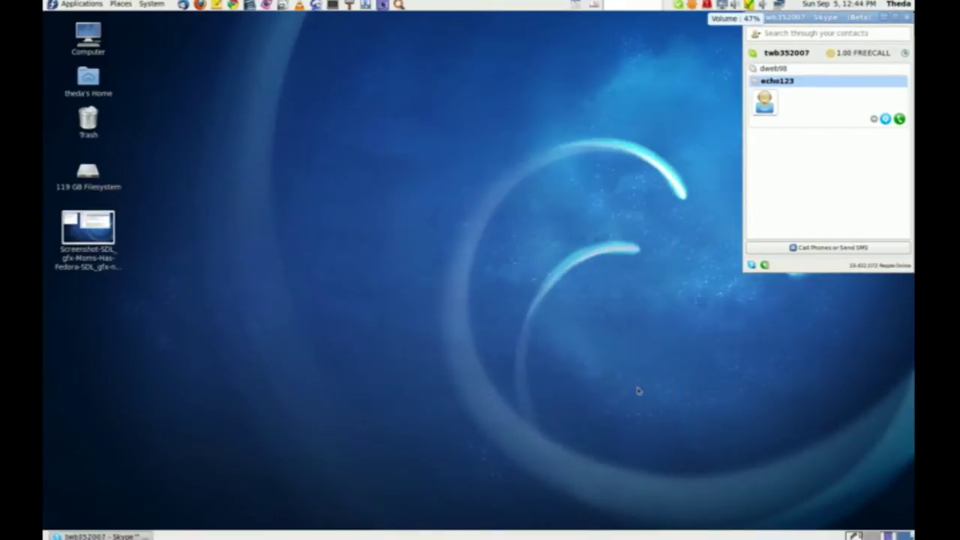
Review the status choices again and inspect the search fields of the Add a Skype Contact form, closing it without adding anyone.
{"action": "left_click", "coordinate": [752, 265]}
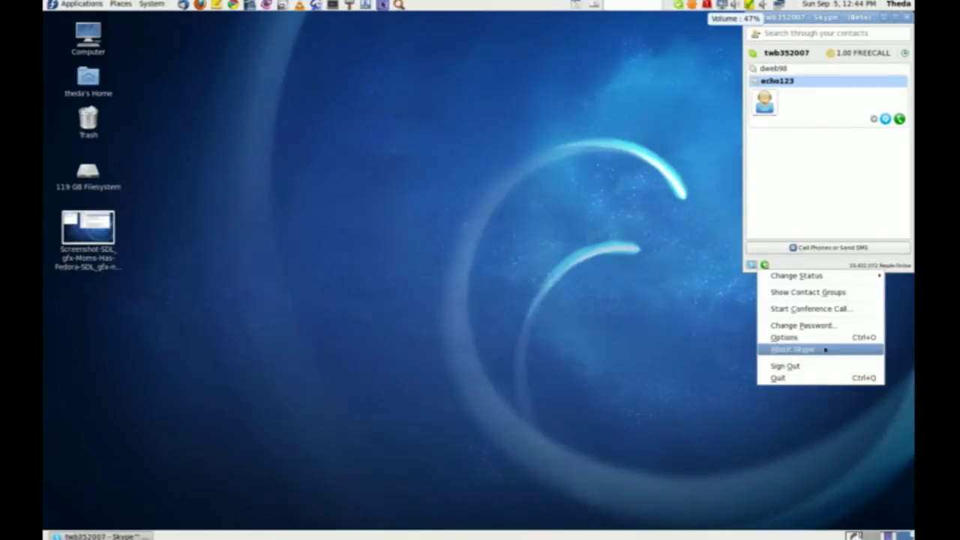
{"action": "mouse_move", "coordinate": [819, 277]}
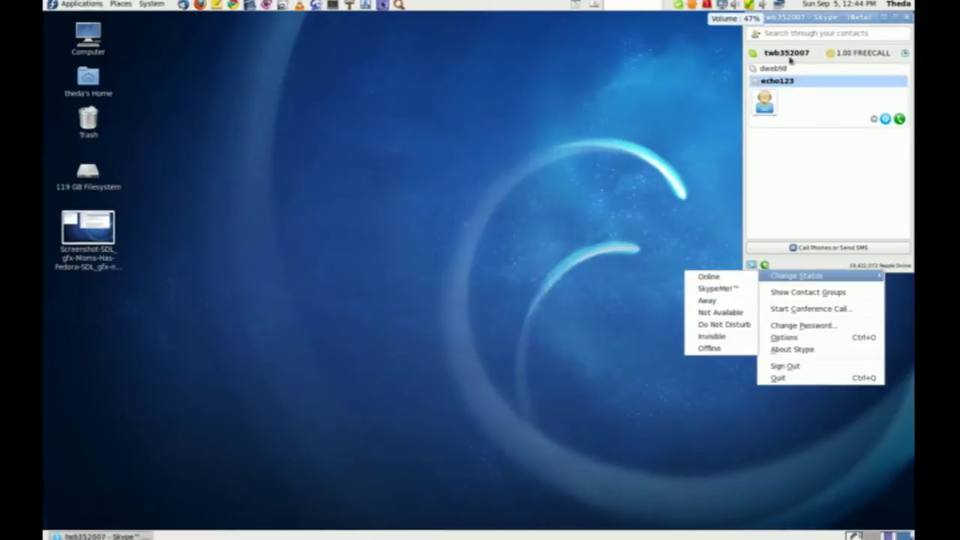
{"action": "left_click", "coordinate": [660, 210]}
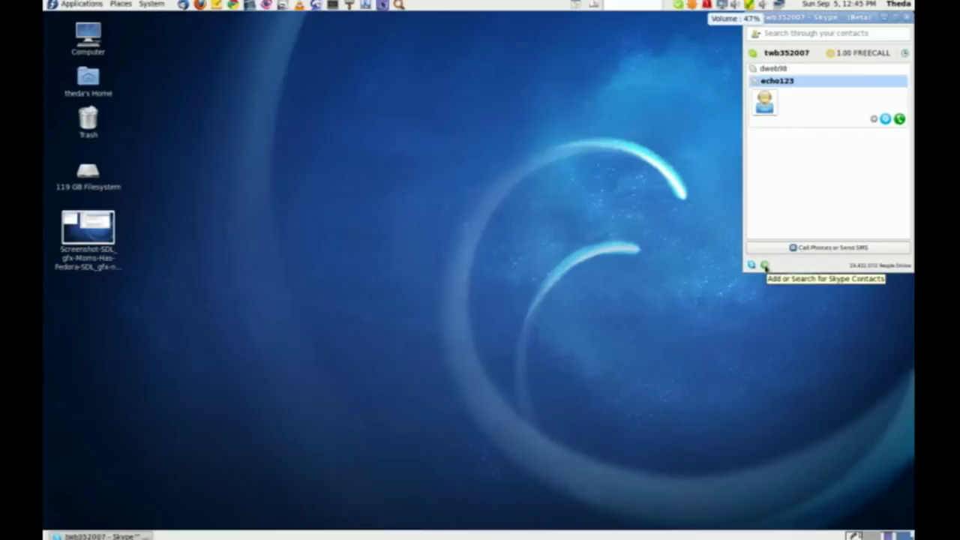
{"action": "left_click", "coordinate": [765, 265]}
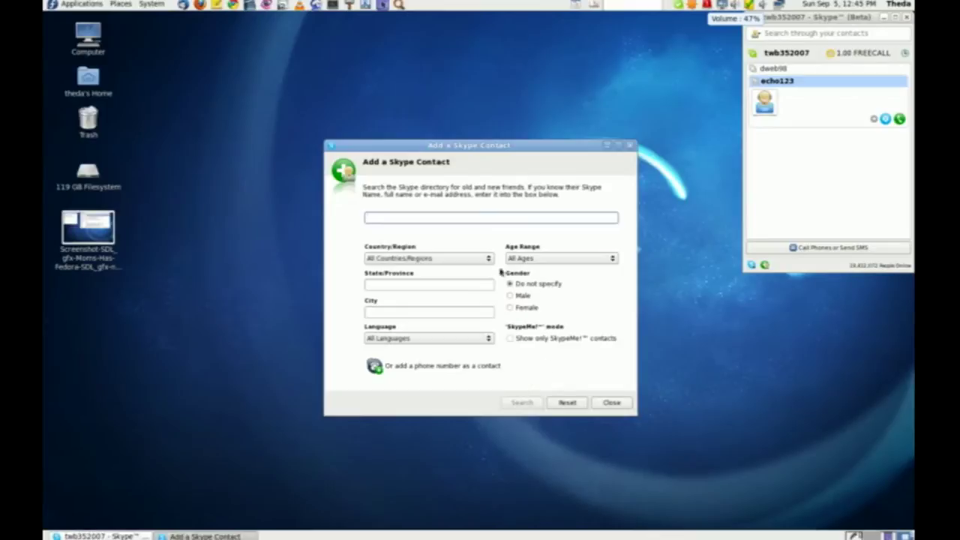
{"action": "left_click", "coordinate": [610, 404]}
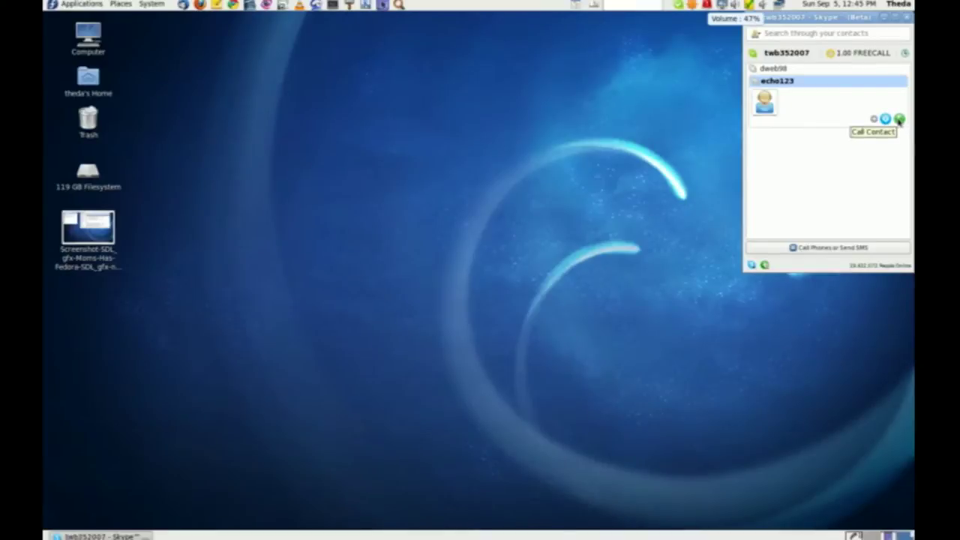
Place a test call to the echo123 contact and move the call window beside the contact list.
{"action": "left_click", "coordinate": [899, 119]}
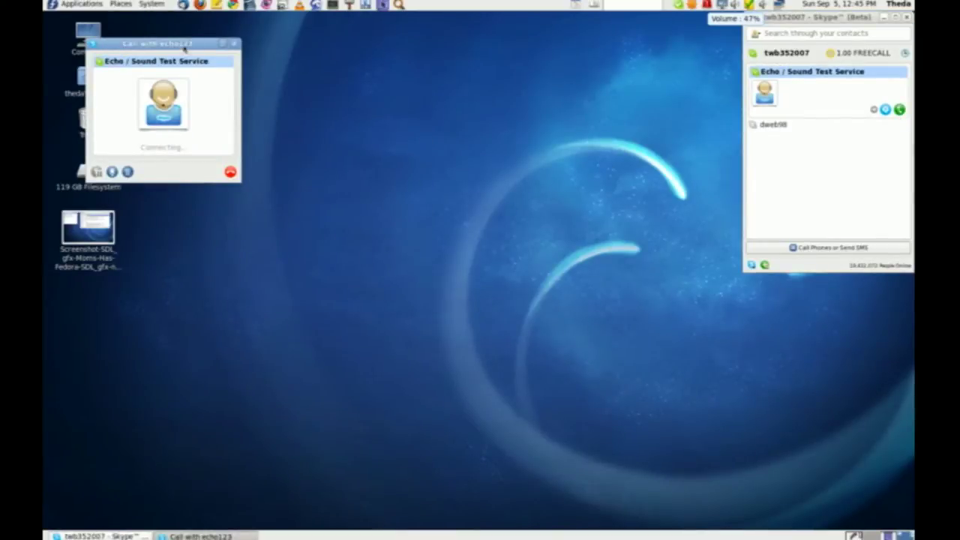
{"action": "left_click_drag", "start_coordinate": [185, 48], "coordinate": [651, 17]}
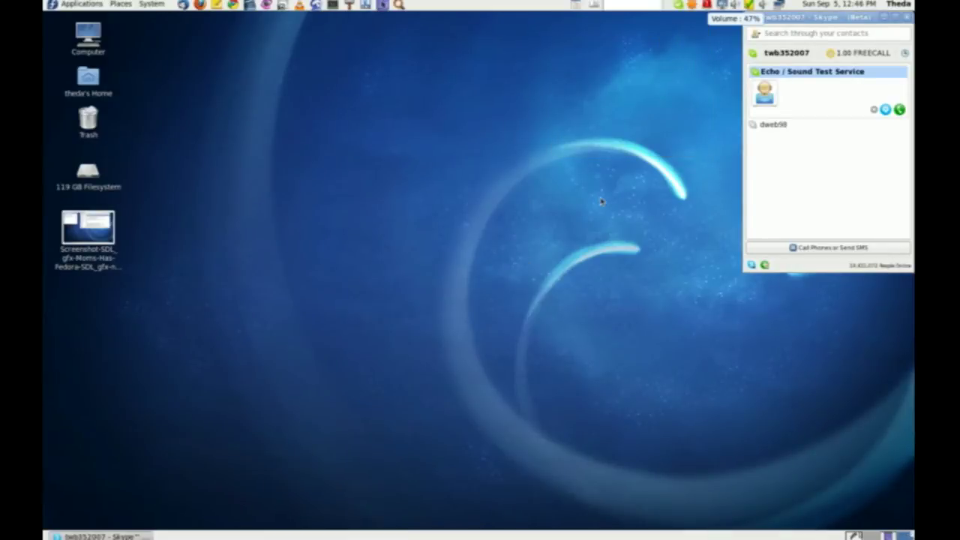
{"action": "key", "text": "XF86AudioRaiseVolume"}
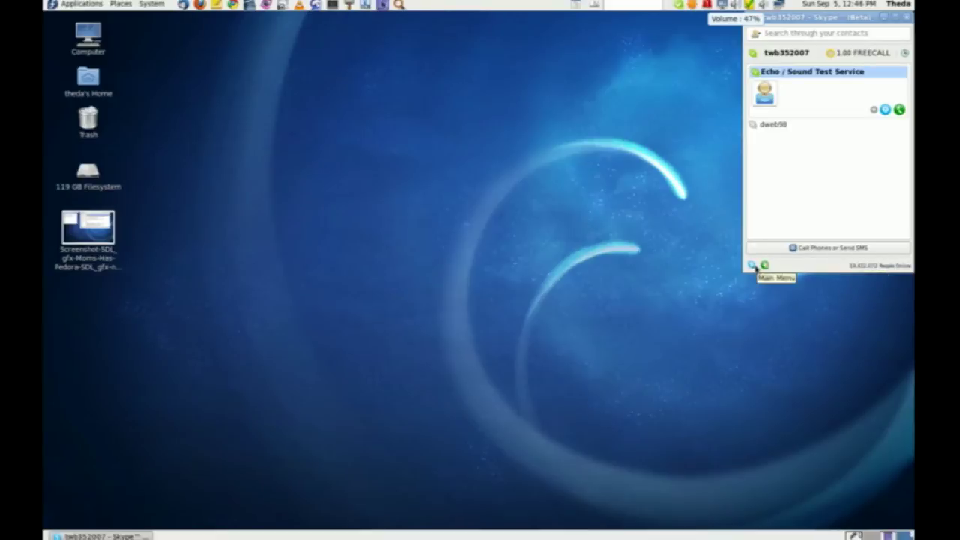
Look over the main commands once more and briefly open and close the form for adding a contact.
{"action": "left_click", "coordinate": [752, 265]}
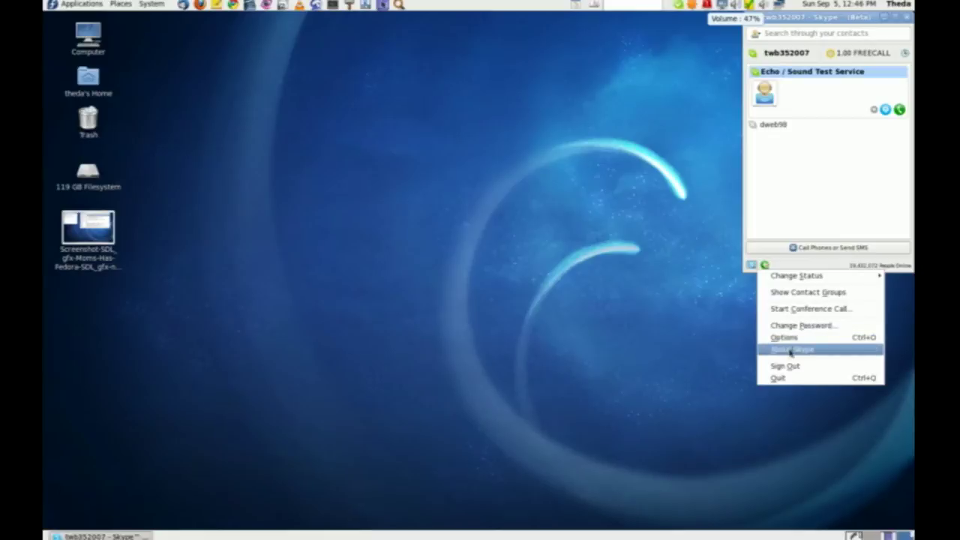
{"action": "left_click", "coordinate": [670, 347]}
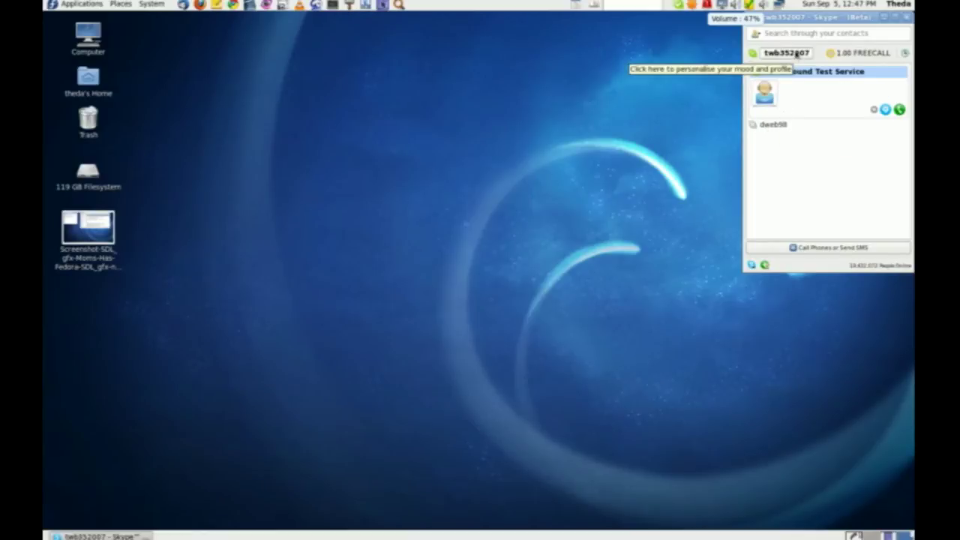
{"action": "left_click", "coordinate": [765, 266]}
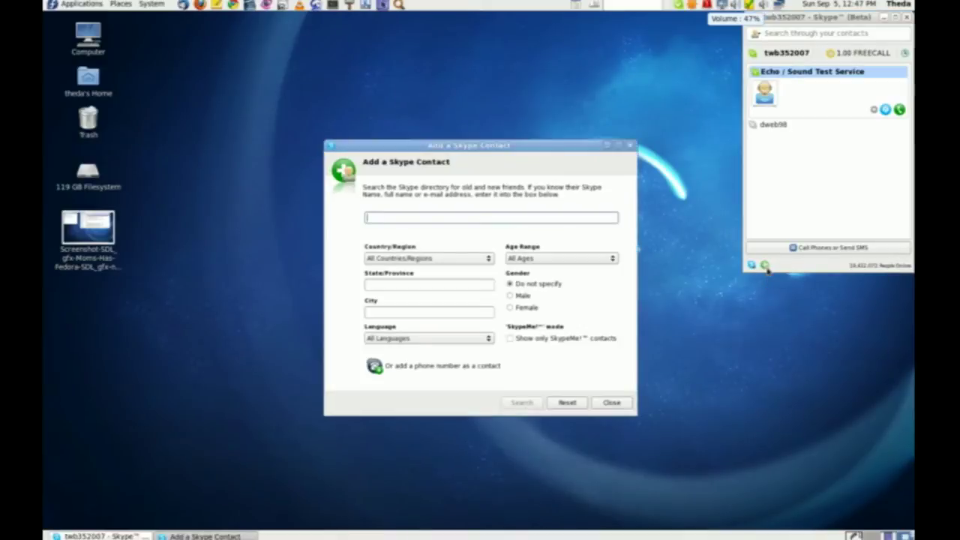
{"action": "left_click", "coordinate": [612, 403]}
Reopen the Skype options, place the dialog beside the contact list, and examine the Privacy, Notifications and Chat pages.
{"action": "left_click", "coordinate": [753, 265]}
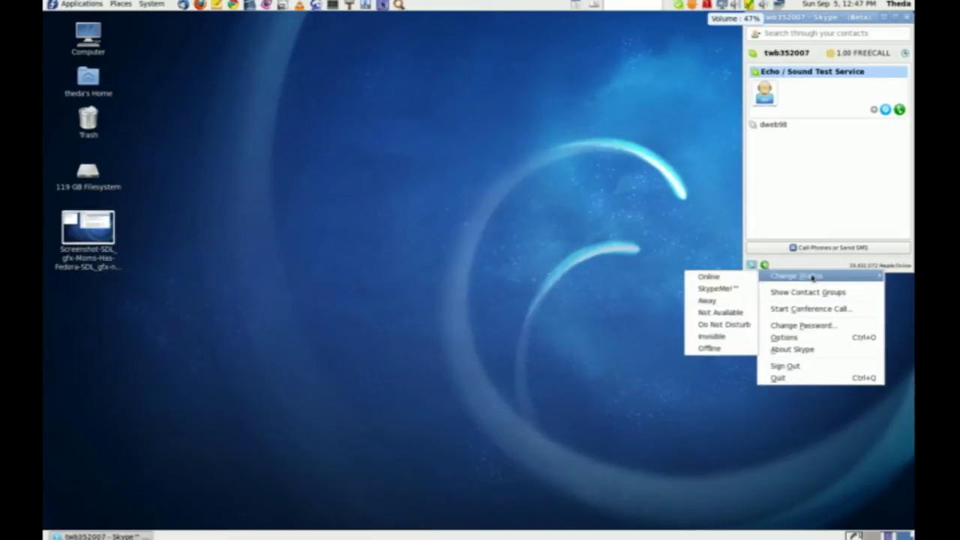
{"action": "left_click", "coordinate": [807, 339]}
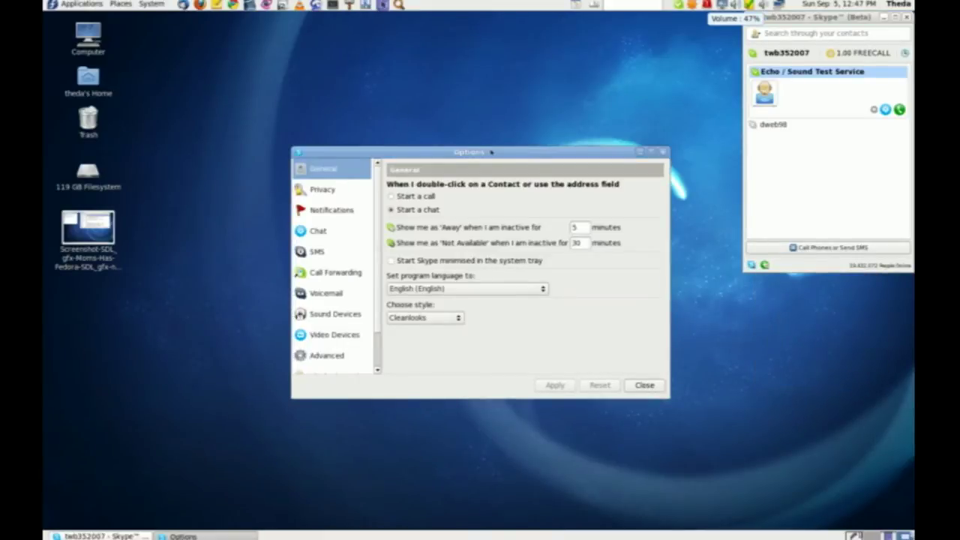
{"action": "left_click_drag", "start_coordinate": [506, 150], "coordinate": [565, 12]}
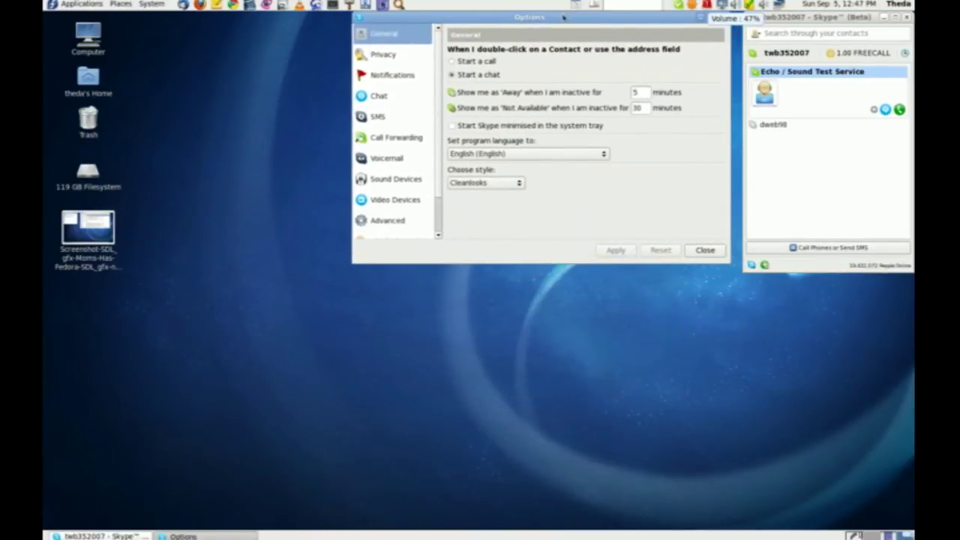
{"action": "left_click", "coordinate": [382, 56]}
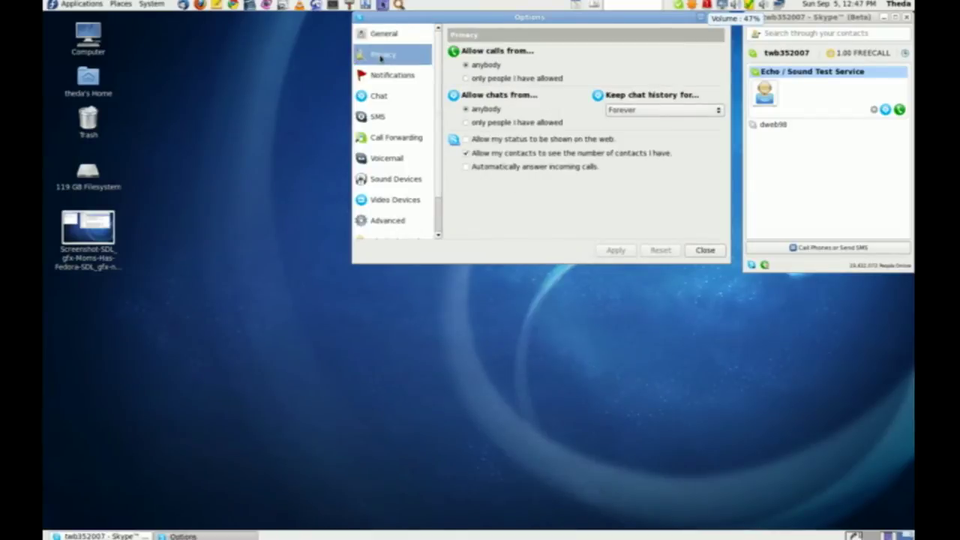
{"action": "left_click", "coordinate": [374, 76]}
{"action": "left_click", "coordinate": [372, 102]}
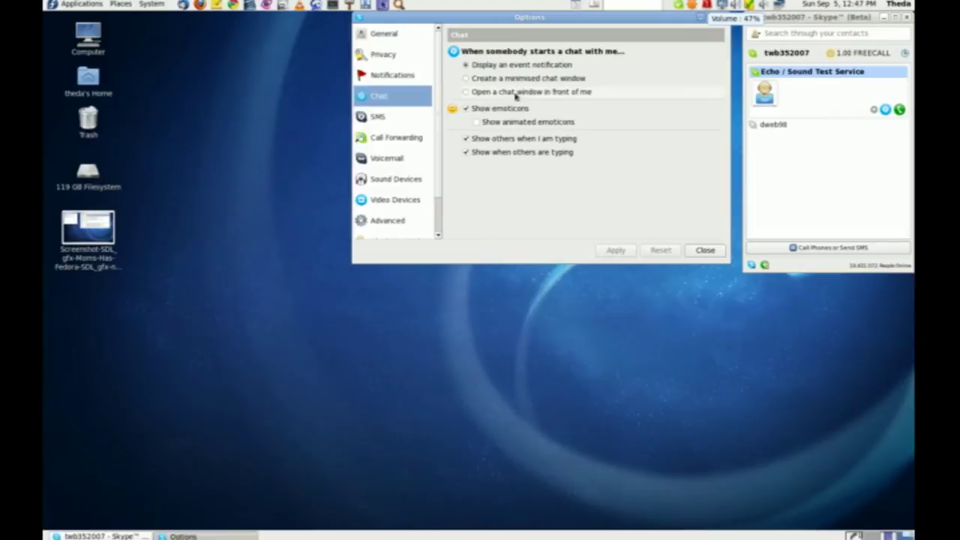
Read through the SMS, Call Forwarding, Voicemail and Sound Devices pages of the options.
{"action": "left_click", "coordinate": [395, 122]}
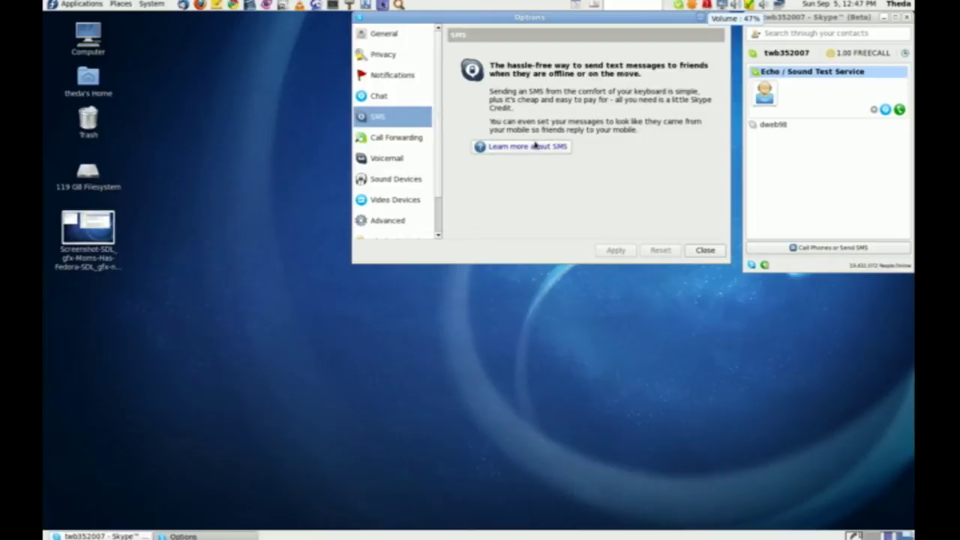
{"action": "left_click", "coordinate": [399, 142]}
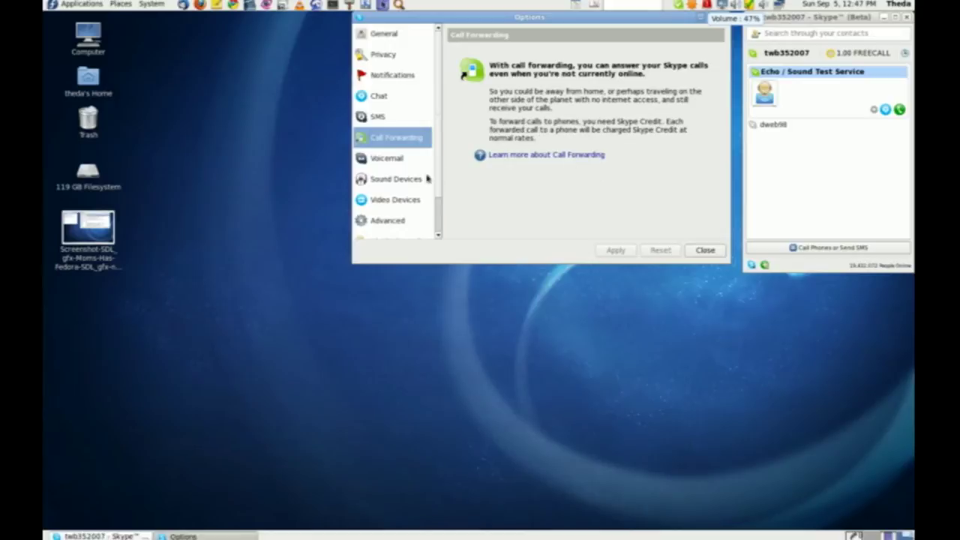
{"action": "left_click", "coordinate": [397, 163]}
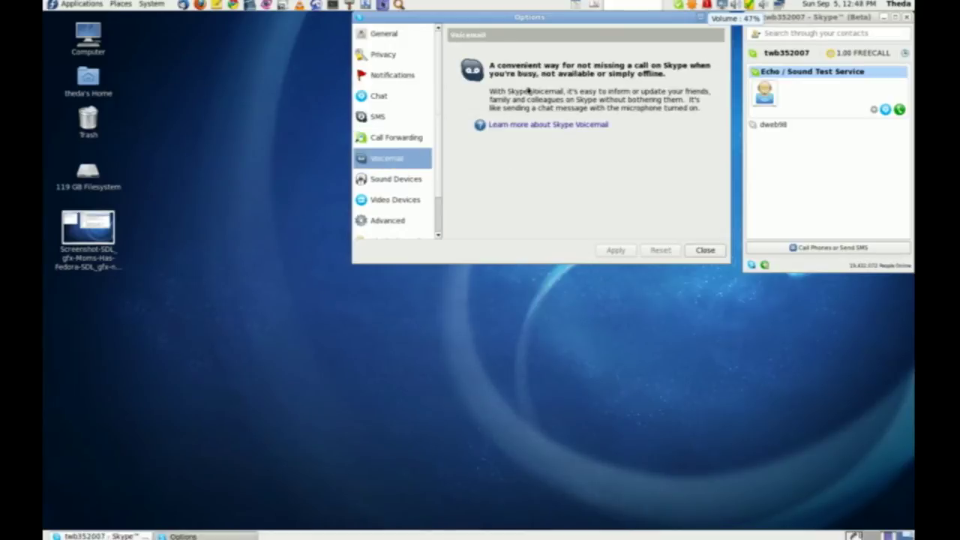
{"action": "left_click", "coordinate": [404, 185]}
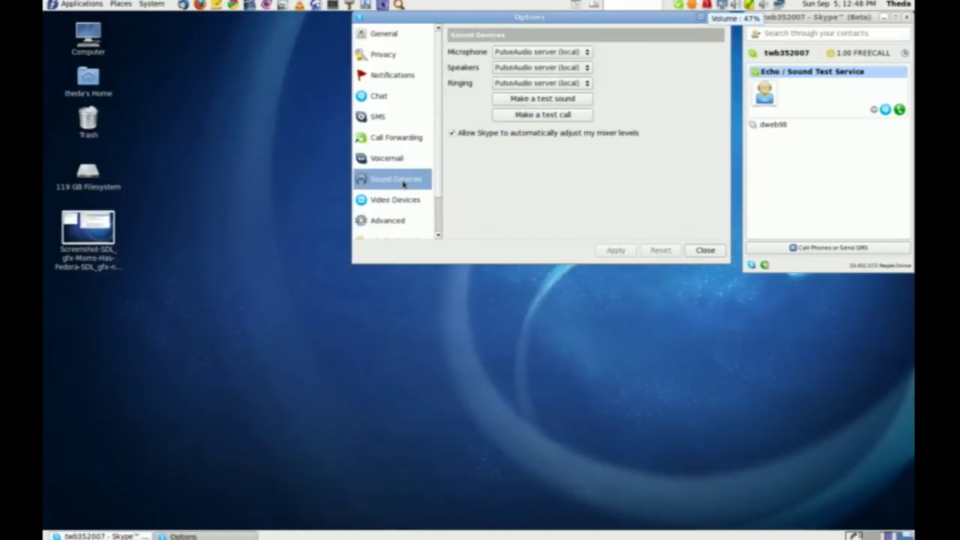
In the Video Devices options, enable starting my video automatically when in a call and apply the change.
{"action": "scroll", "coordinate": [403, 182], "scroll_direction": "down", "scroll_amount": 1}
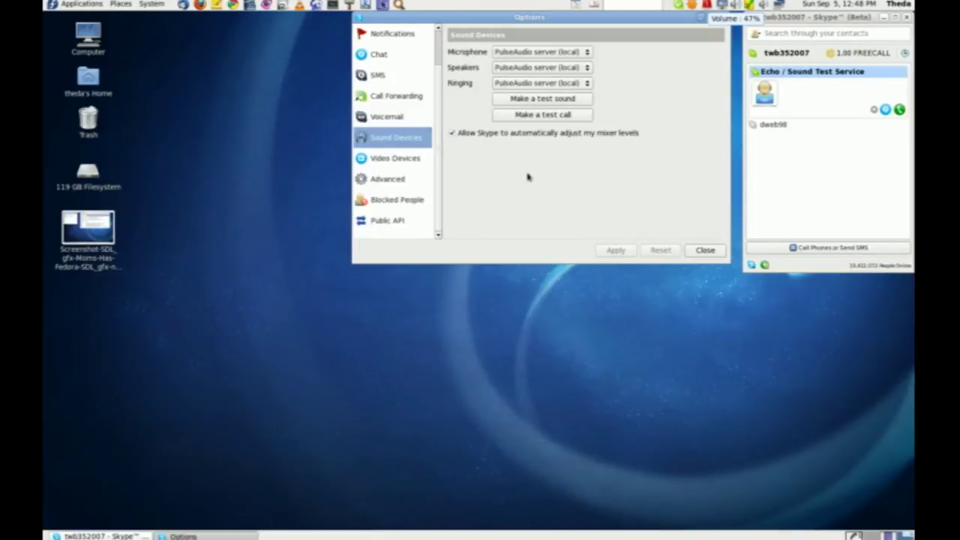
{"action": "left_click", "coordinate": [396, 159]}
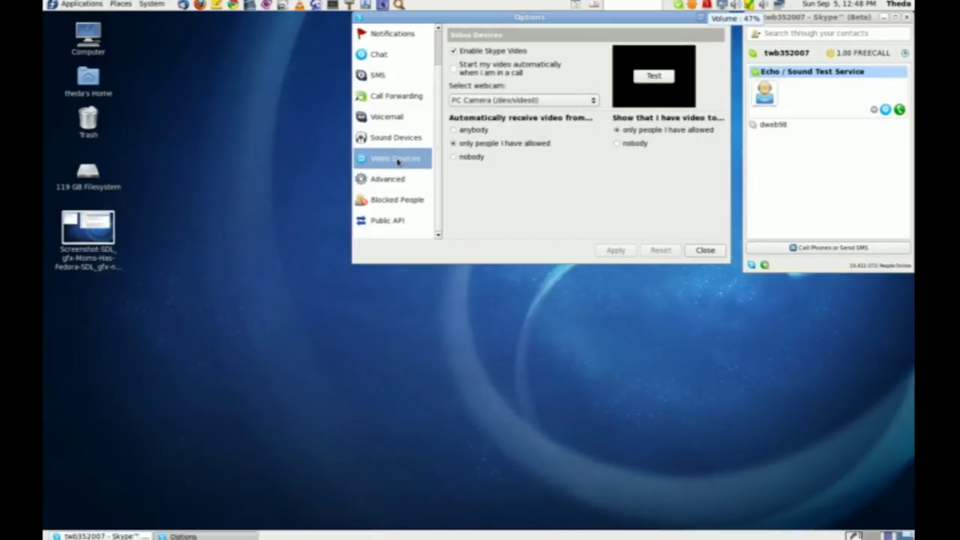
{"action": "left_click", "coordinate": [453, 67]}
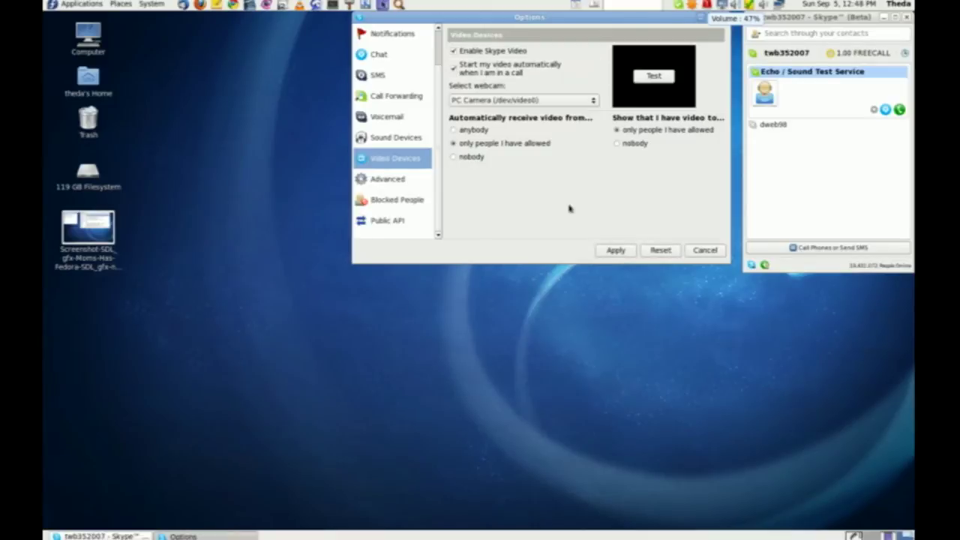
{"action": "left_click", "coordinate": [609, 251]}
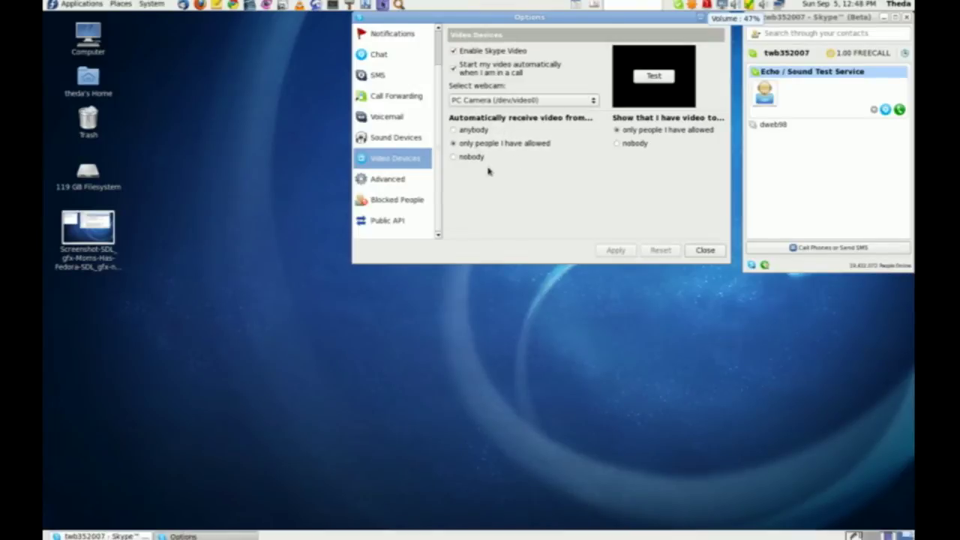
Look at the Advanced, Blocked People and Public API pages of the options.
{"action": "left_click", "coordinate": [386, 184]}
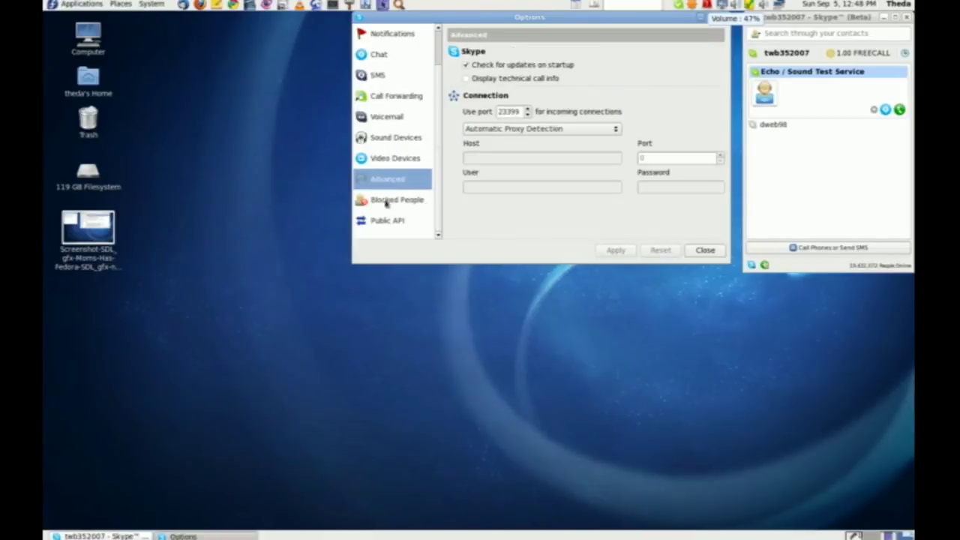
{"action": "left_click", "coordinate": [387, 203]}
{"action": "left_click", "coordinate": [380, 223]}
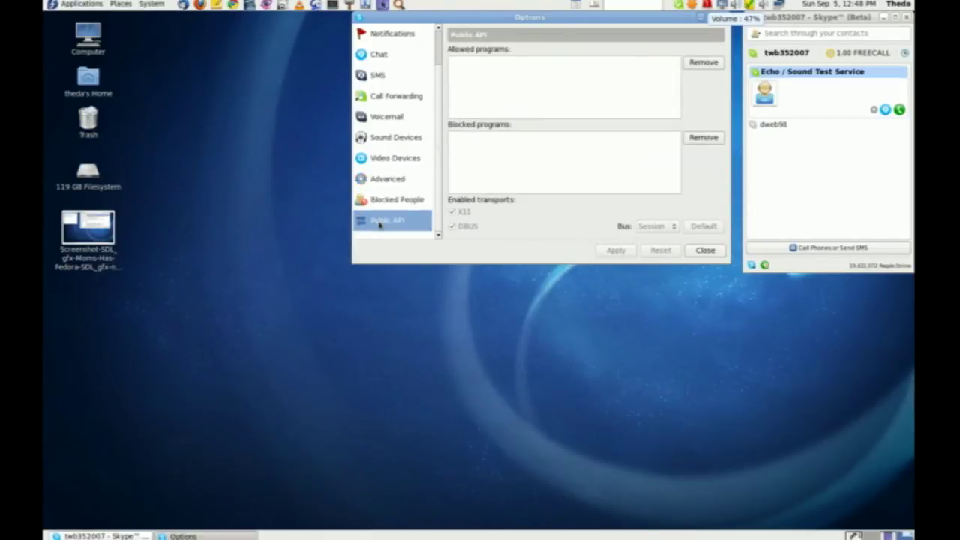
Go back through the option pages from Video Devices up to Notifications to review them again, and close the dialog.
{"action": "left_click", "coordinate": [379, 165]}
{"action": "left_click", "coordinate": [388, 142]}
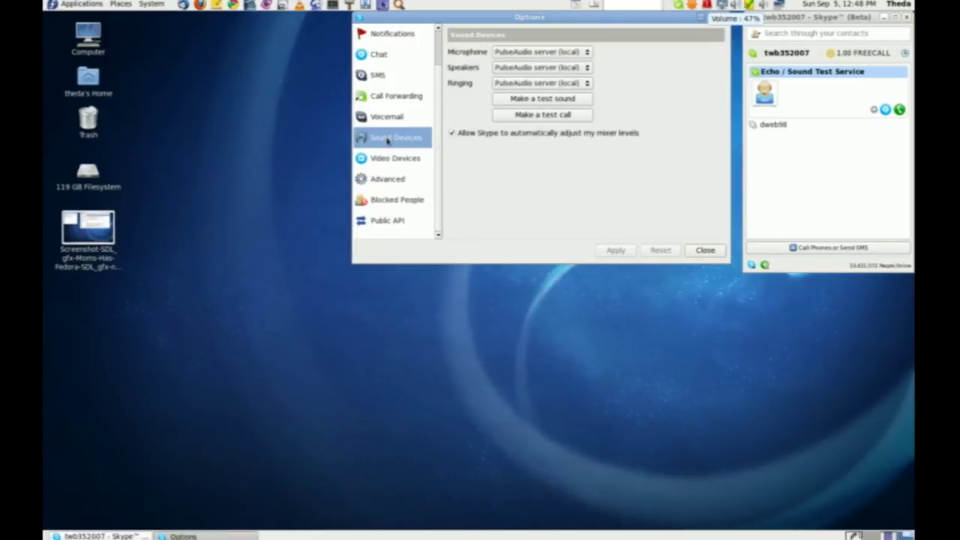
{"action": "left_click", "coordinate": [384, 118]}
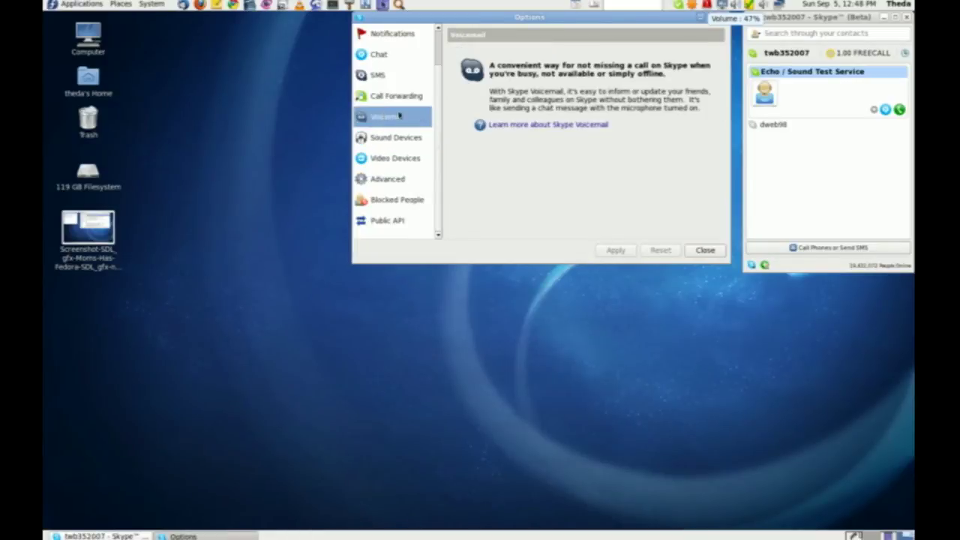
{"action": "left_click", "coordinate": [393, 98]}
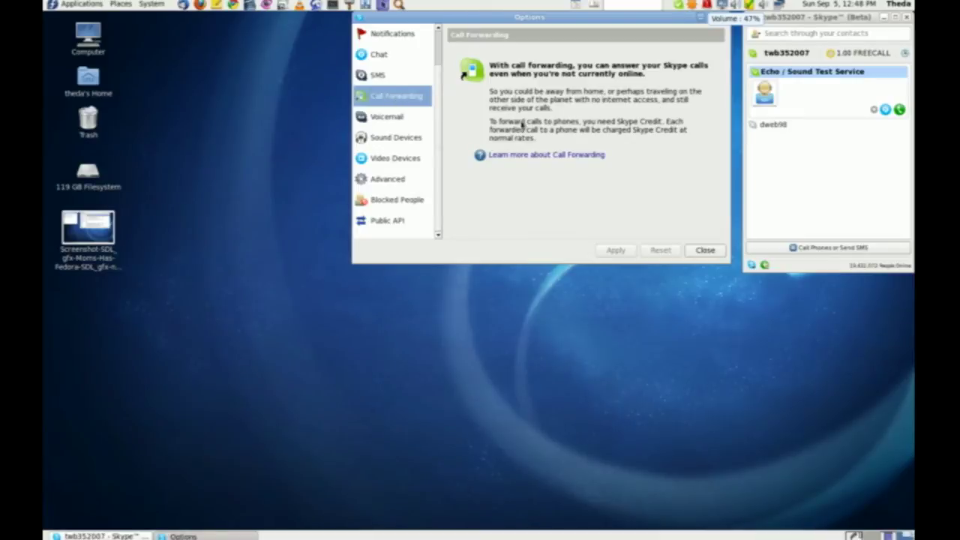
{"action": "left_click", "coordinate": [381, 76]}
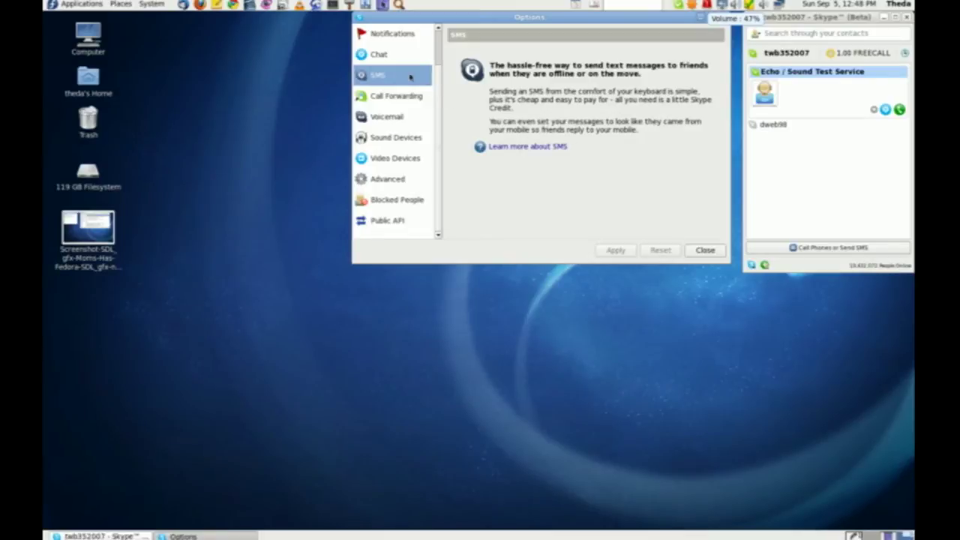
{"action": "left_click", "coordinate": [382, 63]}
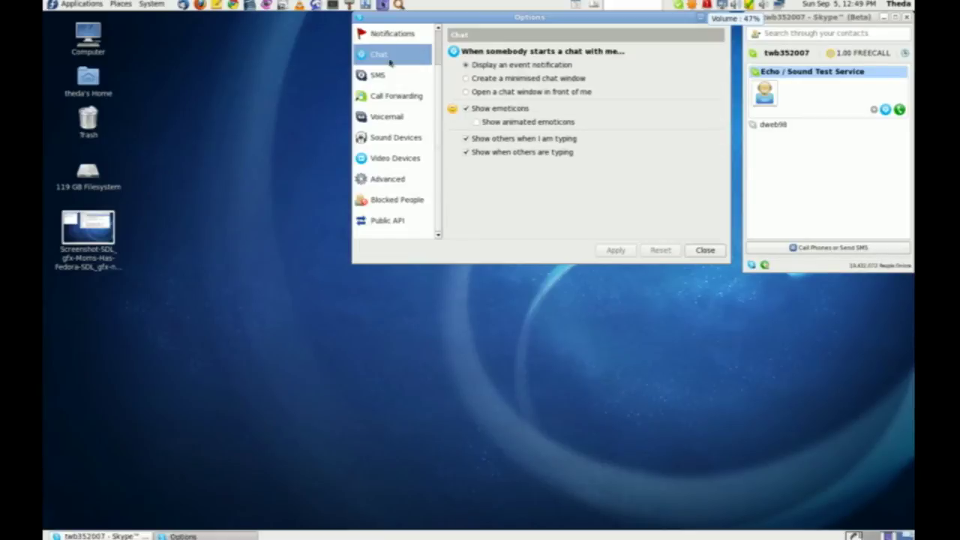
{"action": "left_click", "coordinate": [390, 34]}
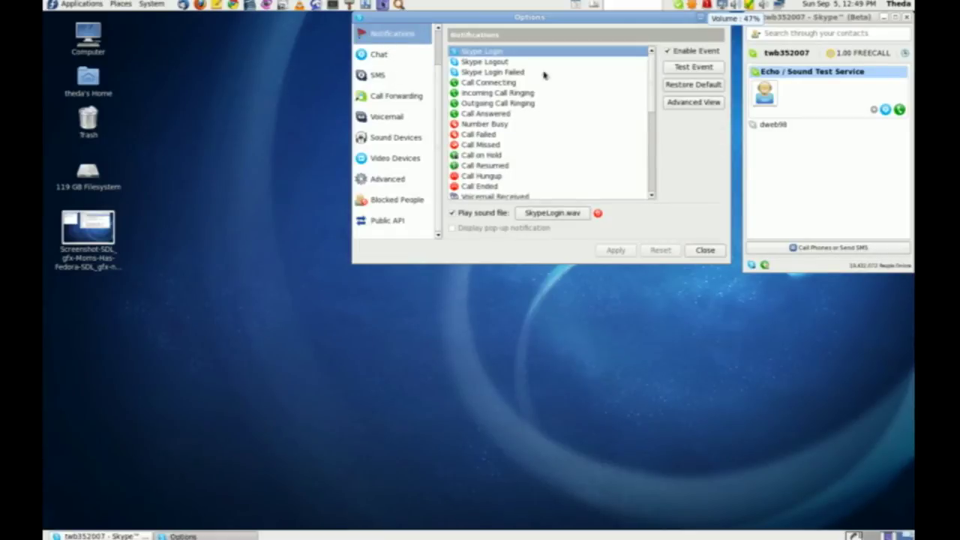
{"action": "left_click", "coordinate": [704, 251]}
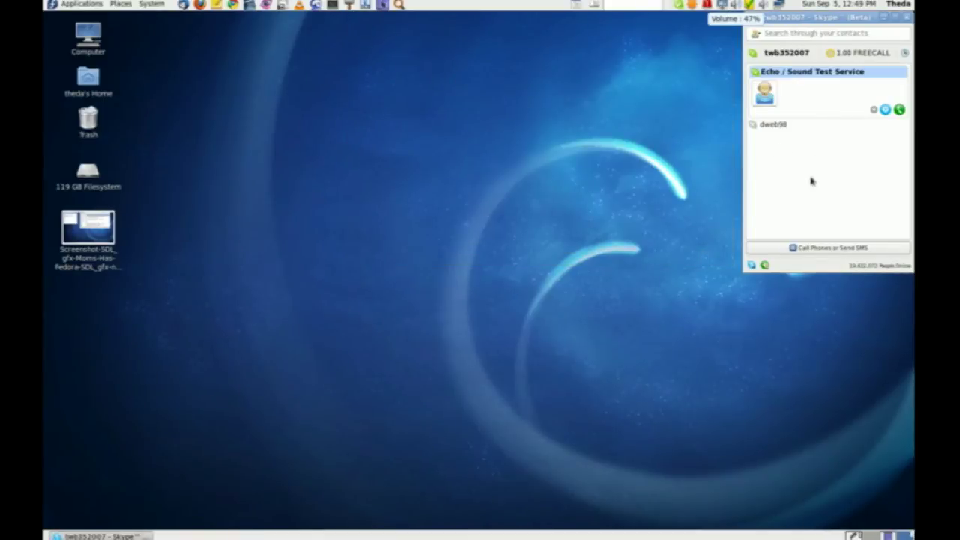
Place a test call to Echo / Sound Test Service, move the call window beside the contact list and close it after the call finishes.
{"action": "key", "text": "XF86AudioRaiseVolume"}
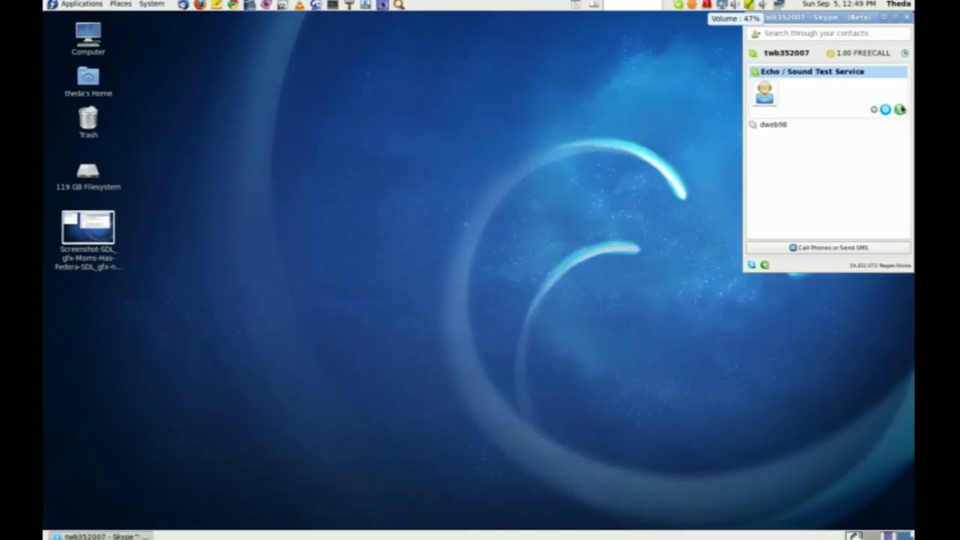
{"action": "left_click", "coordinate": [899, 109]}
{"action": "left_click_drag", "start_coordinate": [199, 43], "coordinate": [649, 6]}
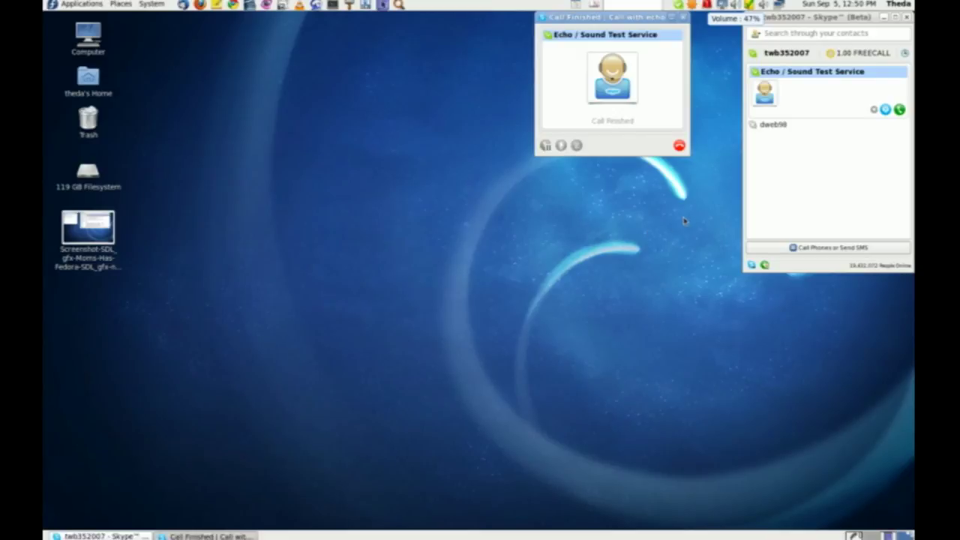
{"action": "left_click", "coordinate": [683, 16]}
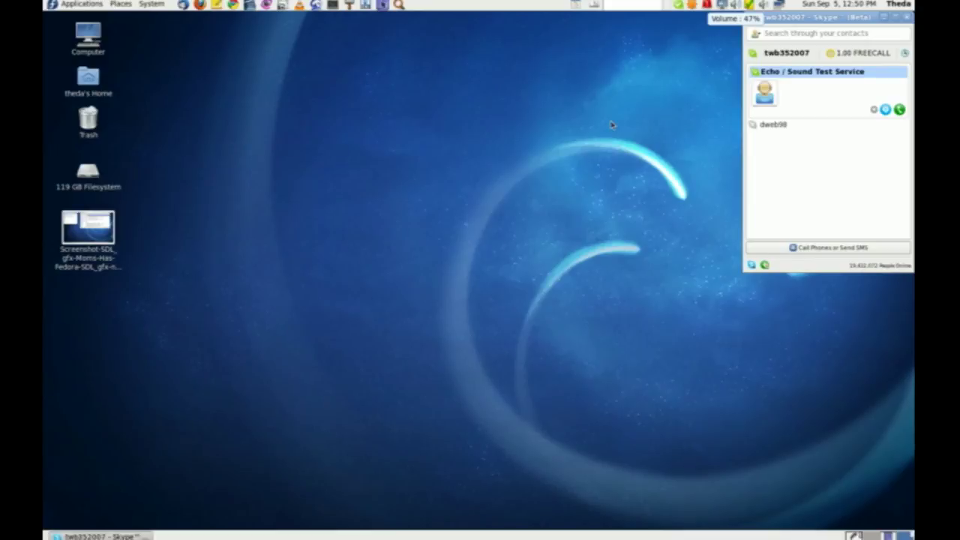
Switch to the workspace with Kdenlive and bring its window in front of the Glista notes.
{"action": "left_click", "coordinate": [855, 536]}
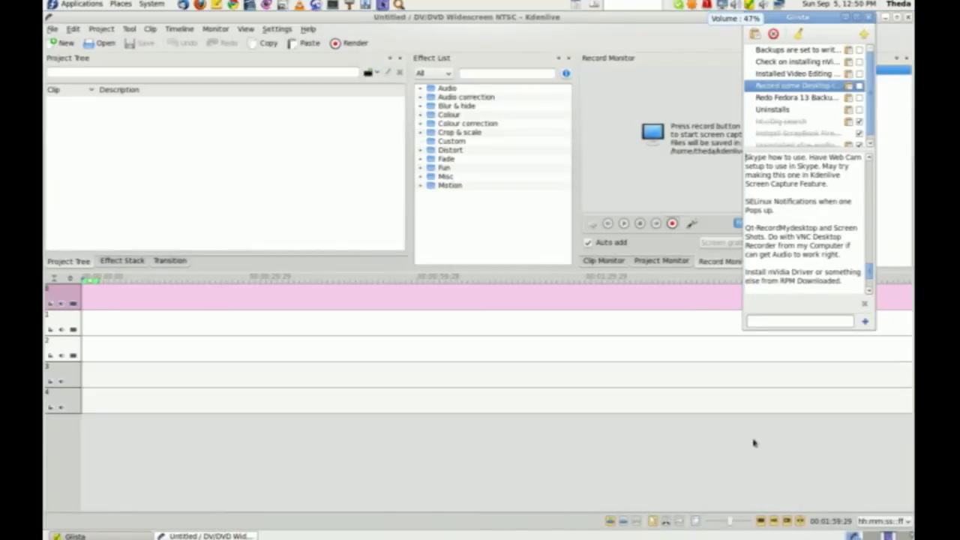
{"action": "left_click", "coordinate": [670, 25]}
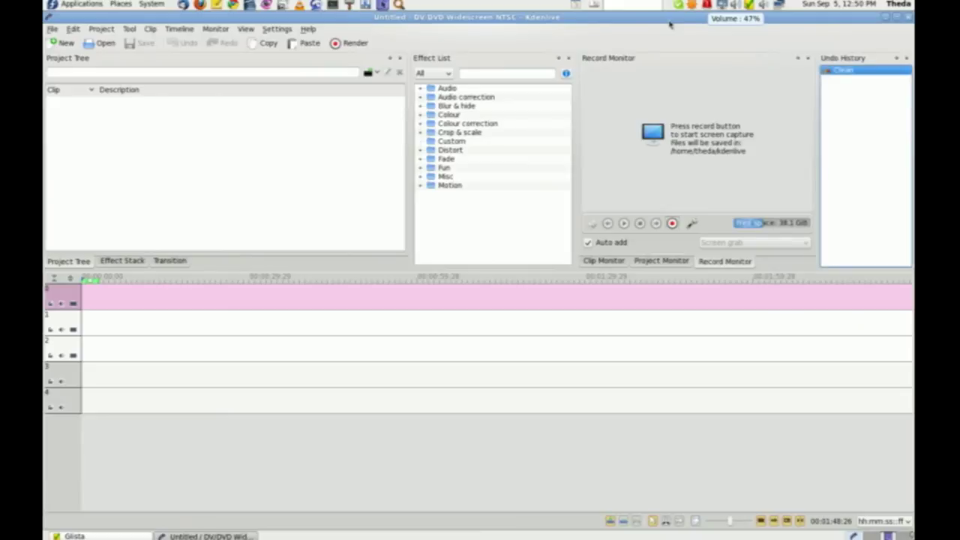